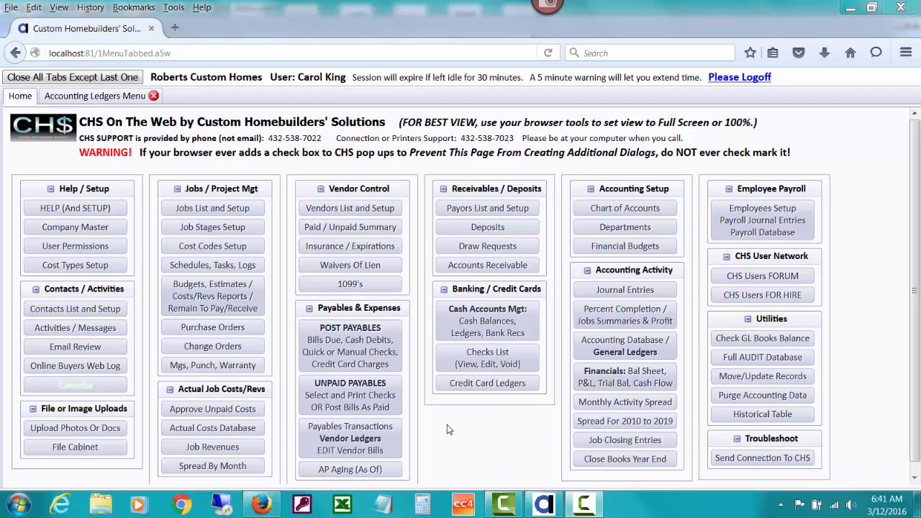
- Open the unpaid payables for the single vendor BUILDERS from the unpaid payables menu
click(379, 406)
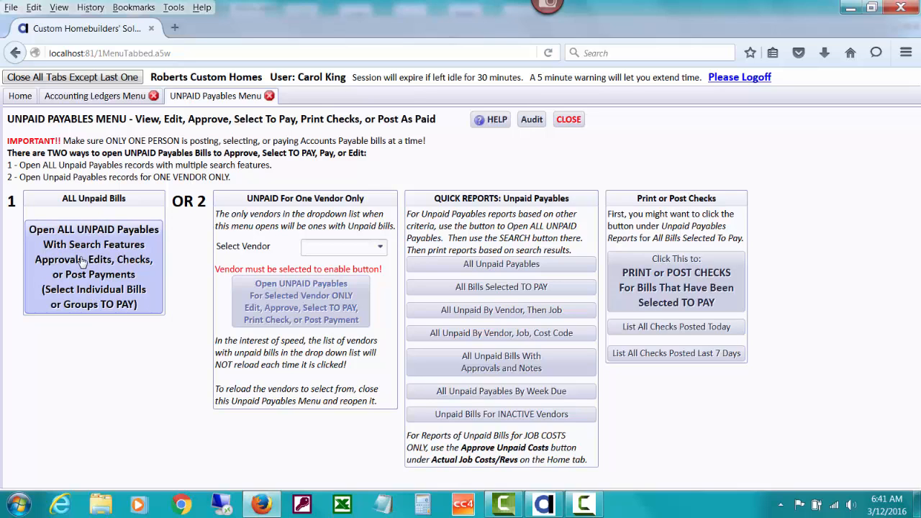
click(305, 248)
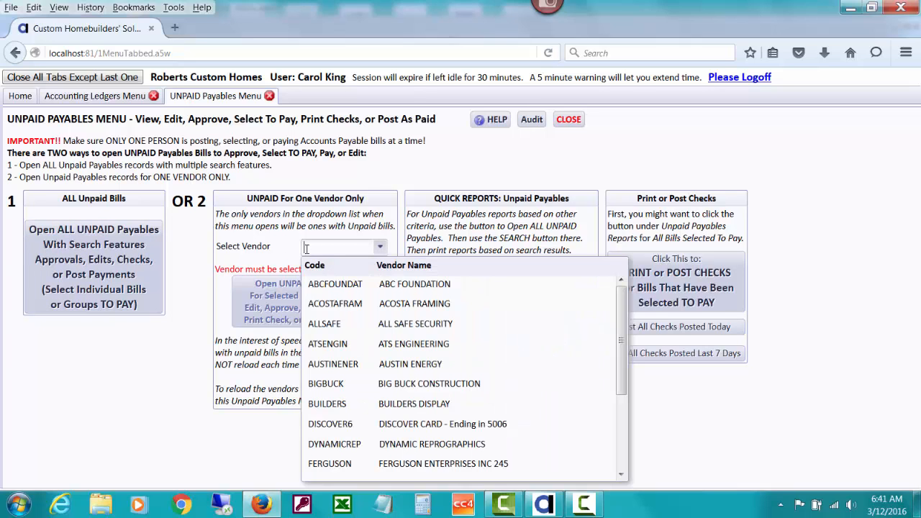
text(bu)
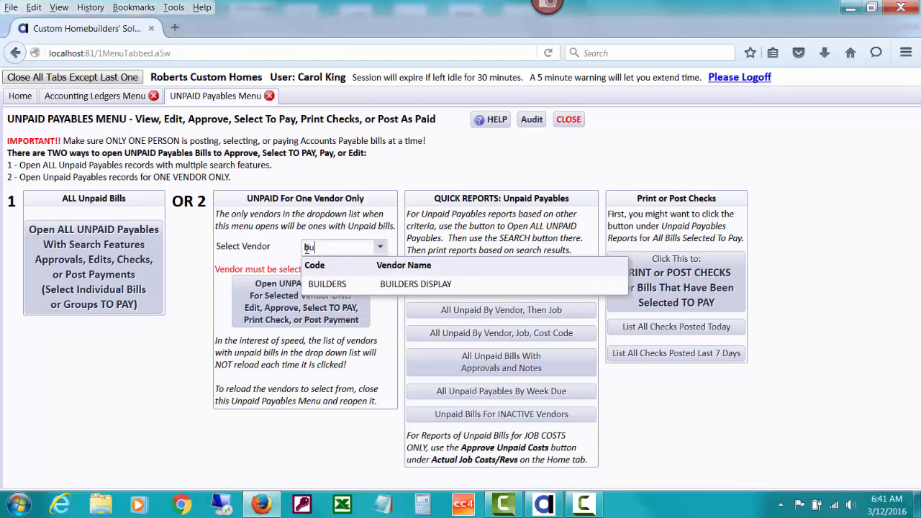
click(352, 283)
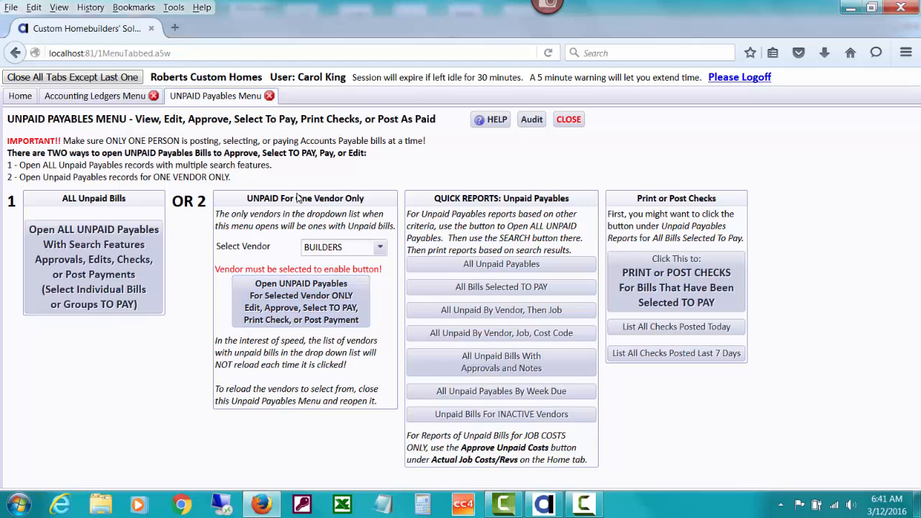
click(280, 287)
click(355, 247)
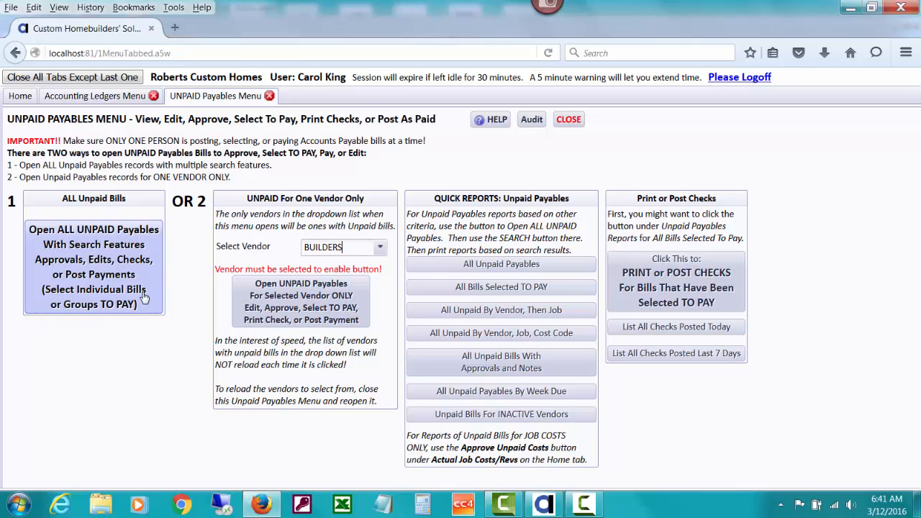
click(315, 307)
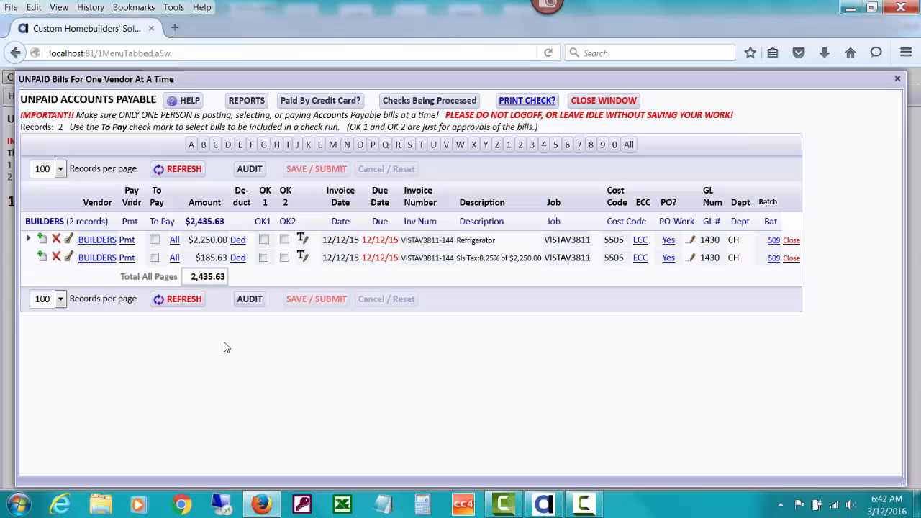
- Mark both BUILDERS bills, the refrigerator and its sales tax, To Pay and choose to post them as paid by credit card
click(154, 240)
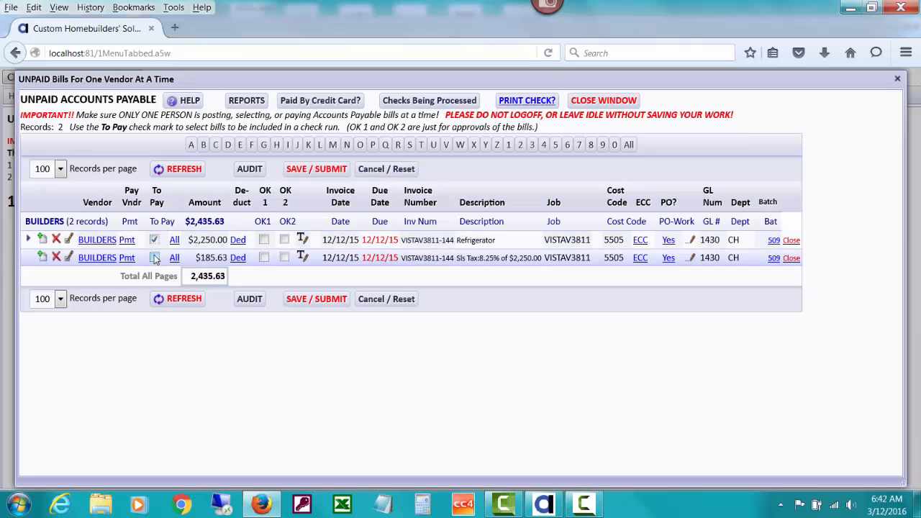
click(154, 257)
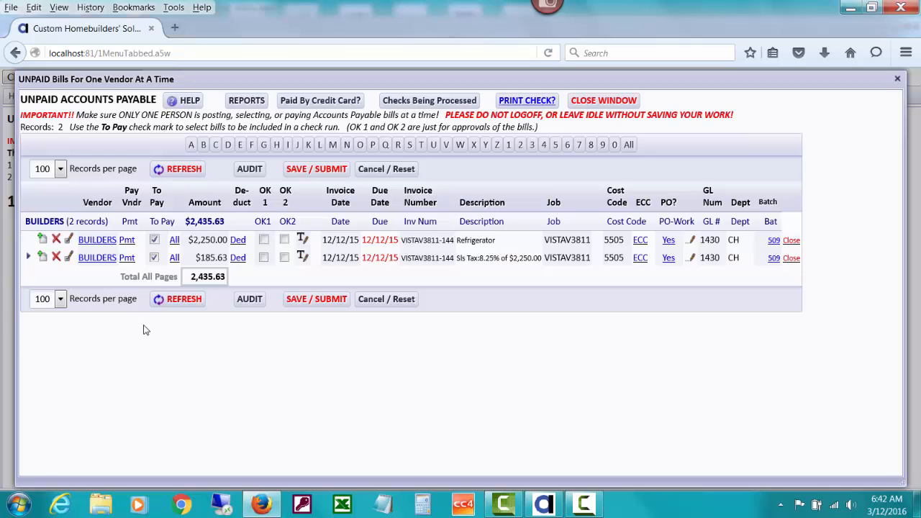
click(128, 240)
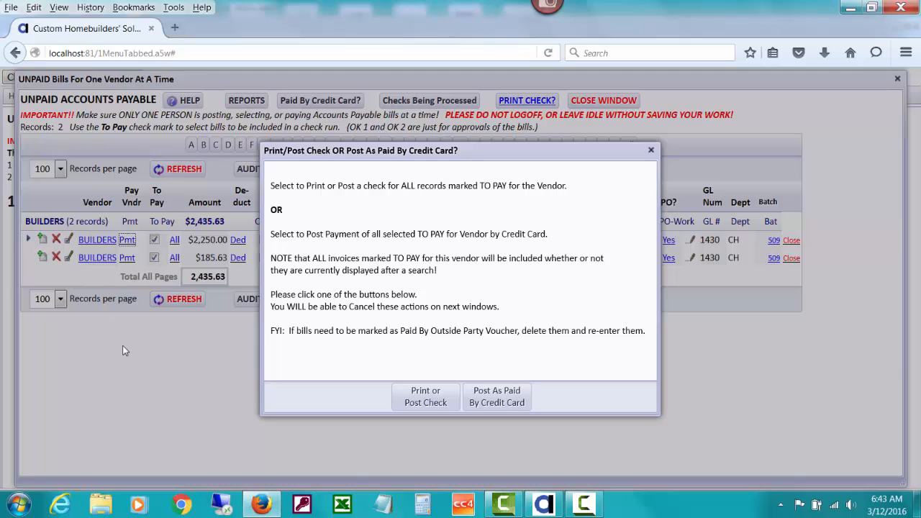
click(507, 399)
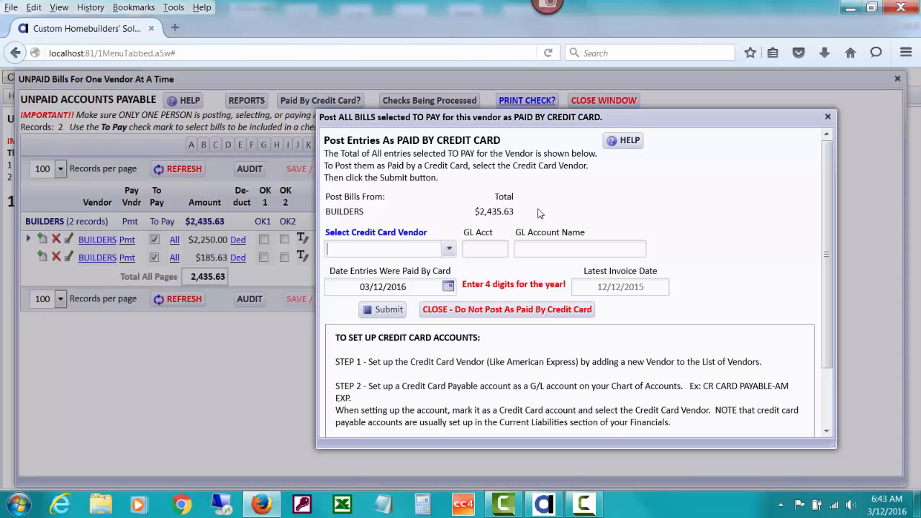
- Post the selected bills as paid by credit card vendor DISCOVER6 and close the unpaid bills window
click(449, 250)
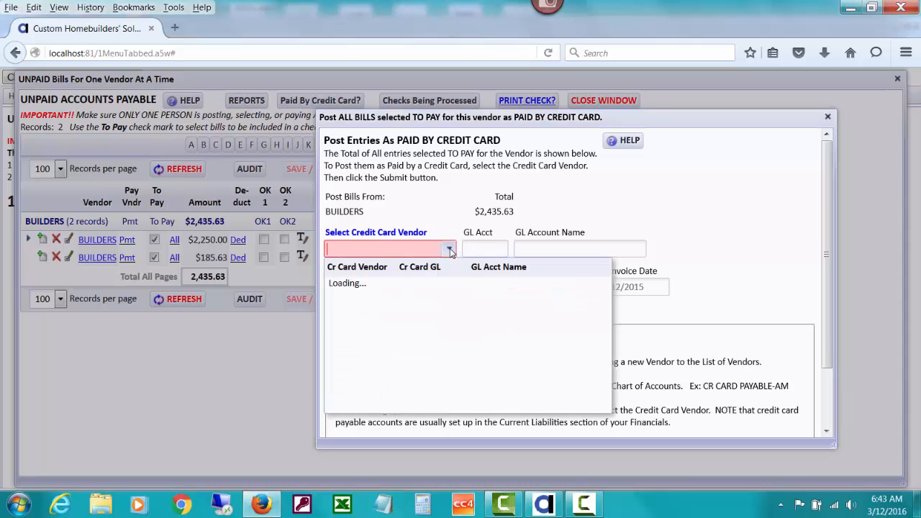
click(404, 305)
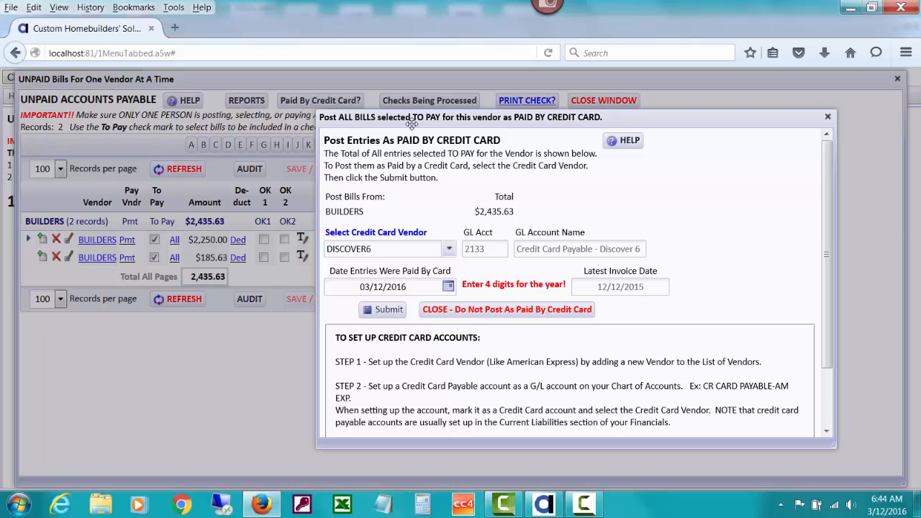
drag(411, 119, 581, 131)
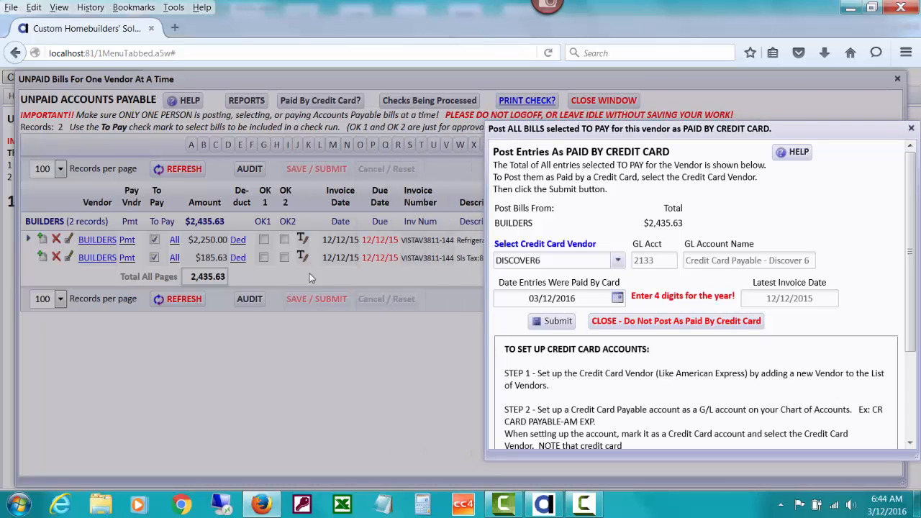
double_click(606, 128)
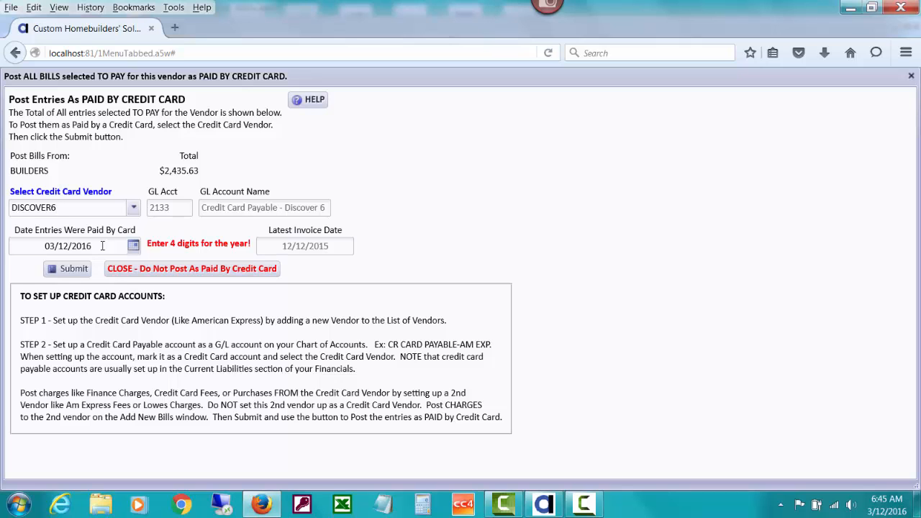
click(74, 268)
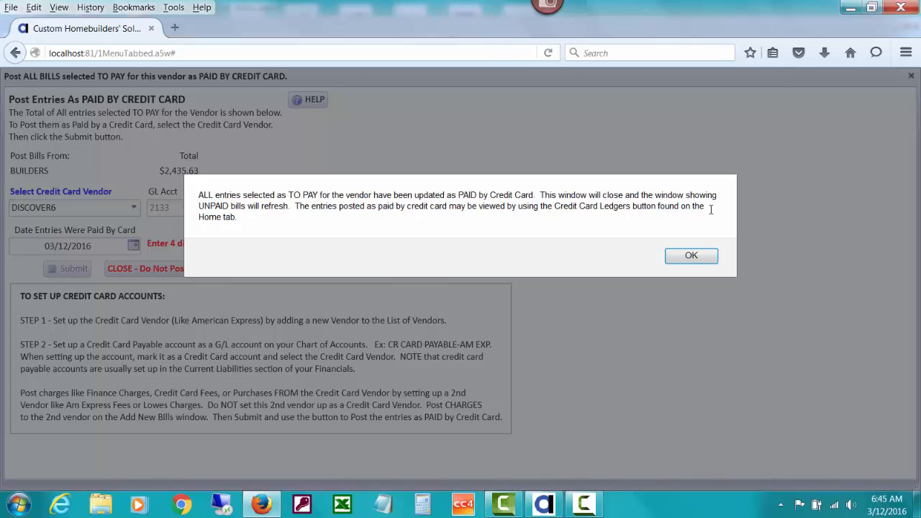
click(691, 256)
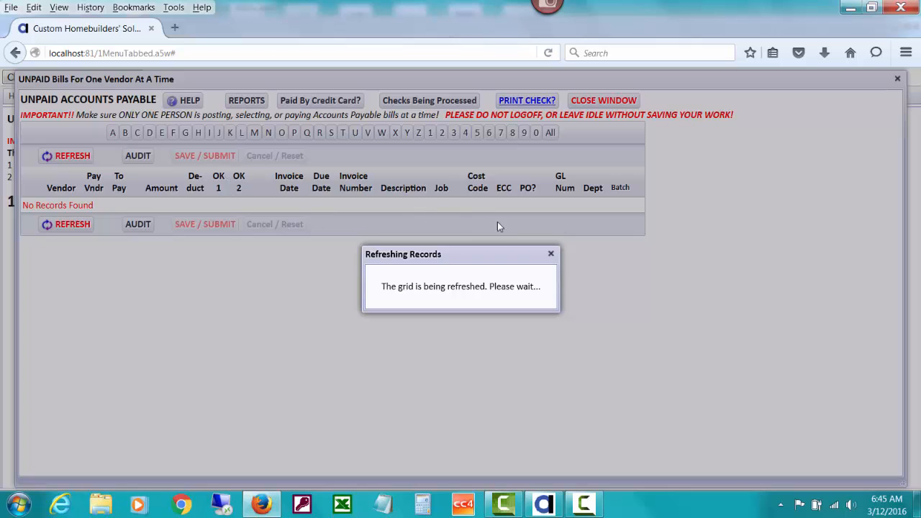
click(551, 255)
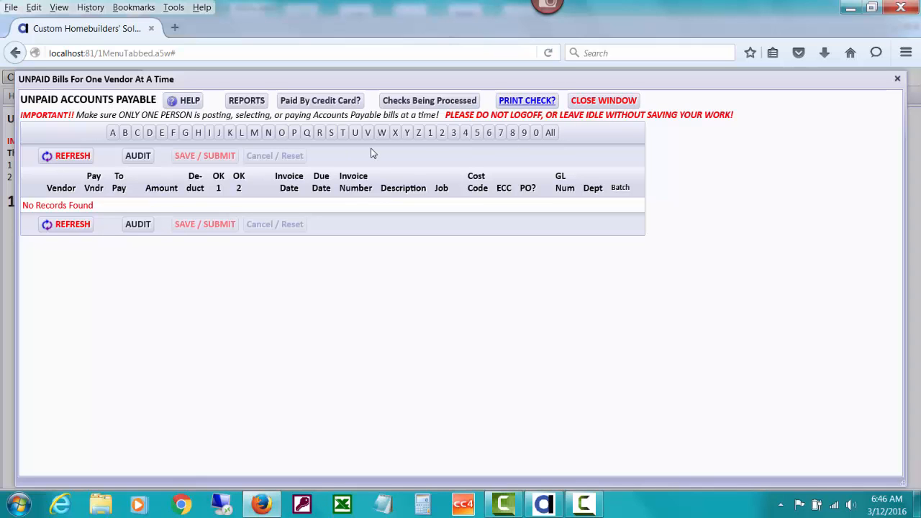
click(579, 107)
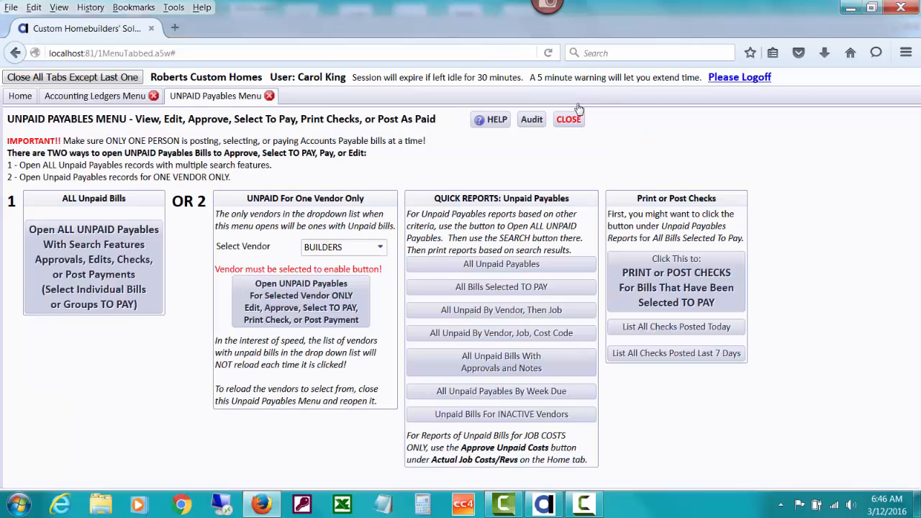
- Review the general ledger transactions for GL account 2133 using the accounting quick search, including the BUILDERS entries, and close the list
click(59, 100)
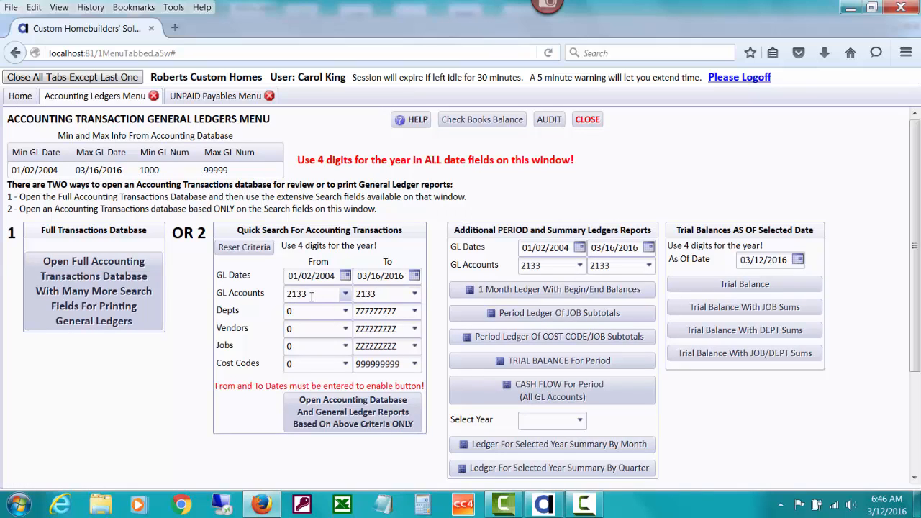
click(345, 295)
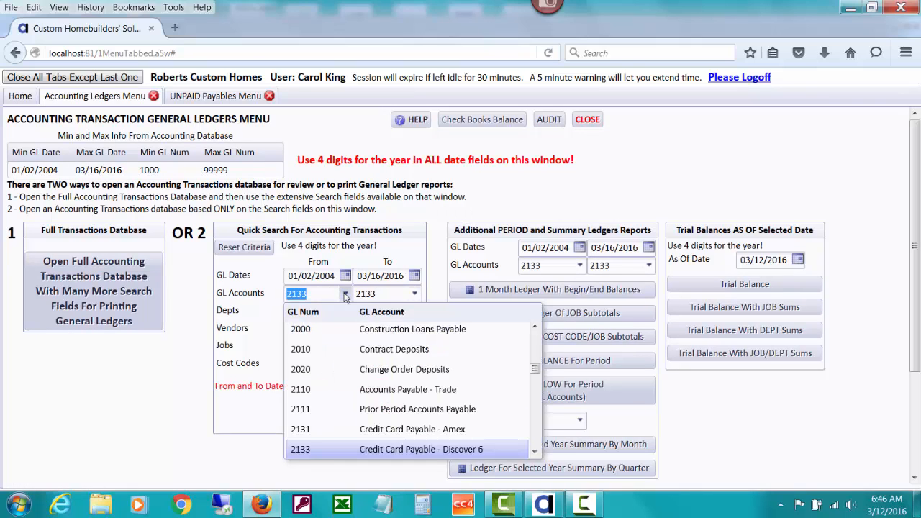
click(429, 216)
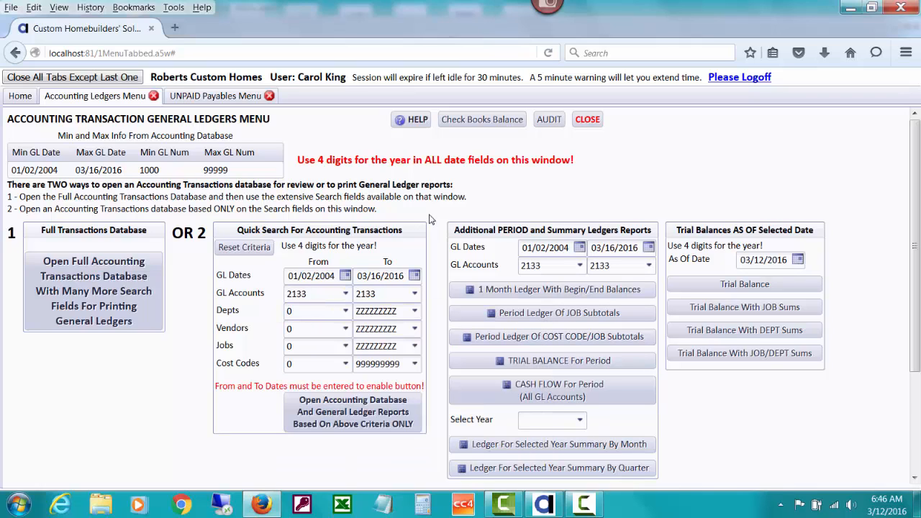
click(344, 423)
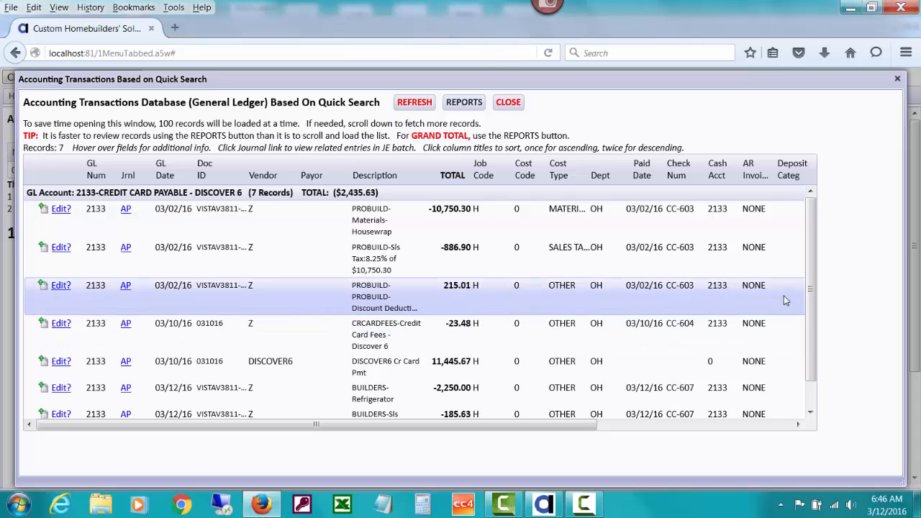
scroll(811, 290, down, 1)
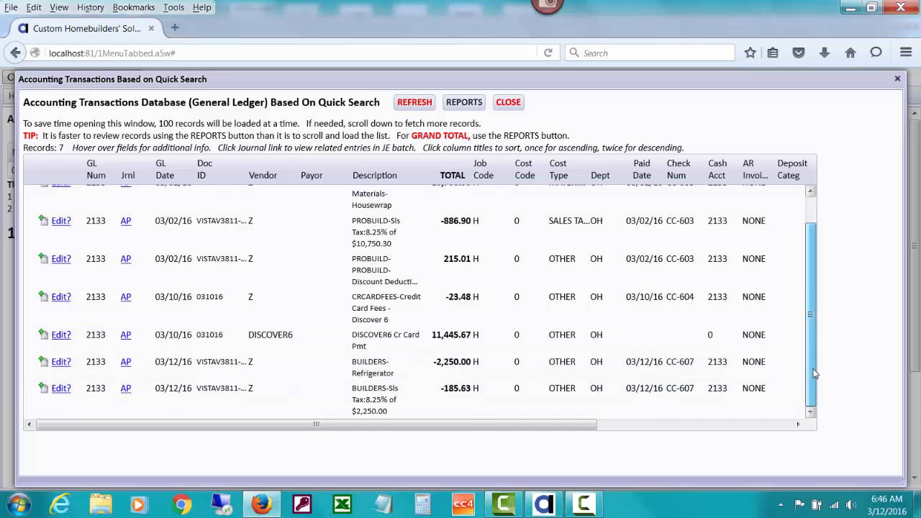
drag(813, 373, 816, 304)
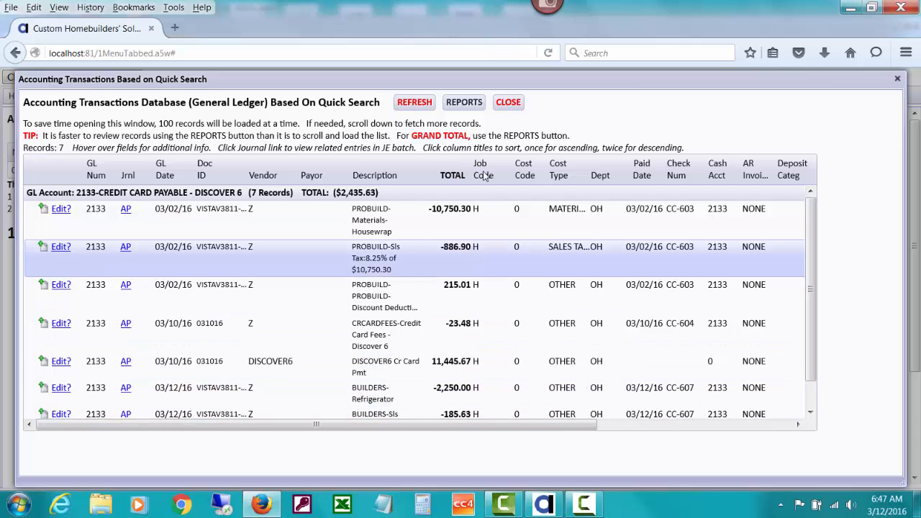
click(502, 102)
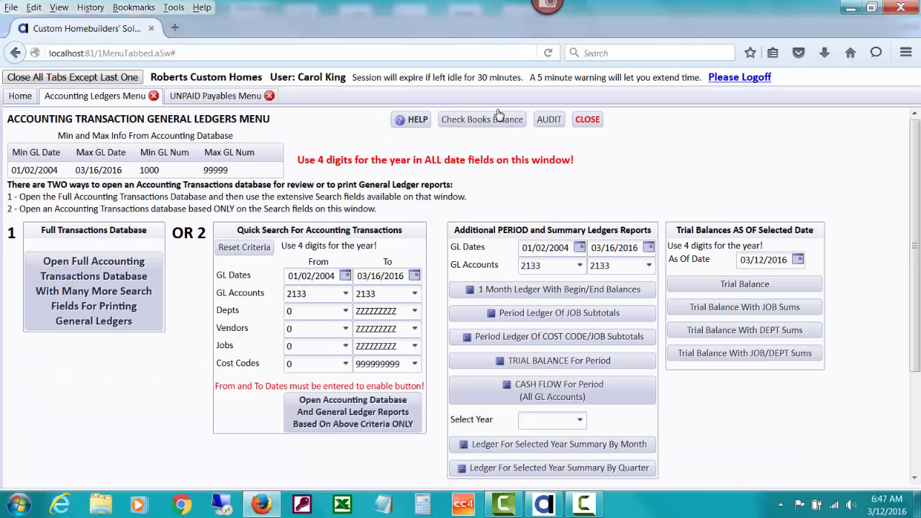
- Open the credit card reconciliation ledger for credit card vendor DISCOVER6 from the home menu
click(20, 96)
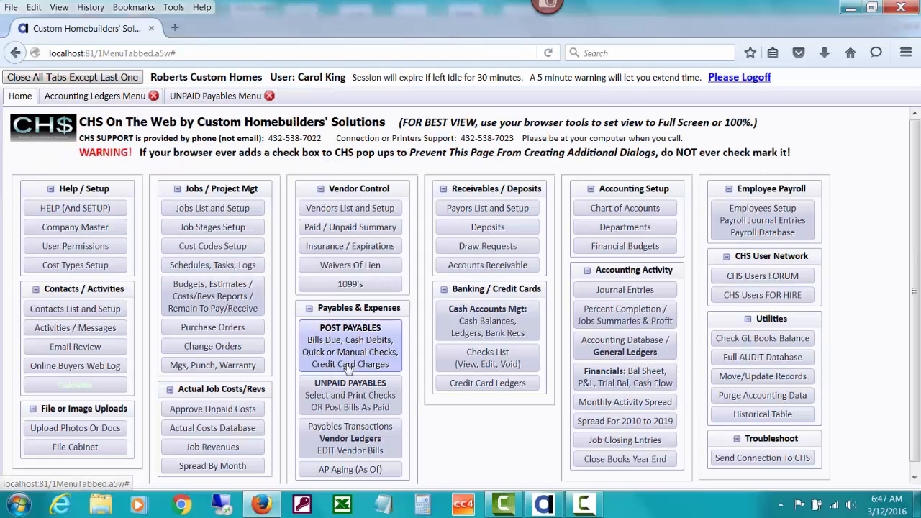
click(490, 386)
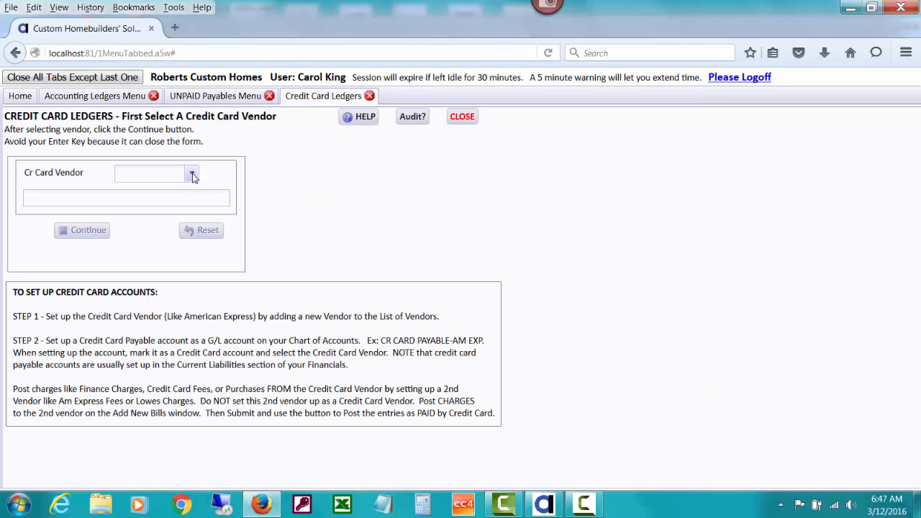
click(193, 175)
click(179, 230)
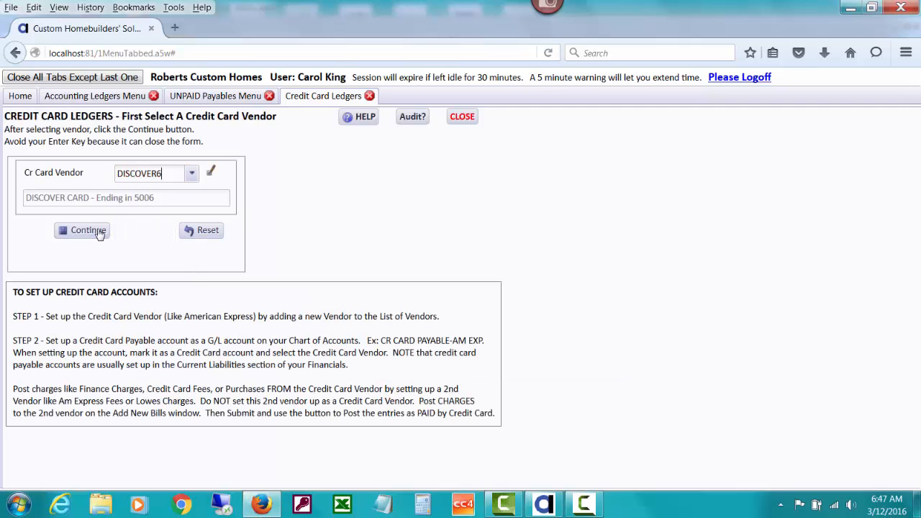
click(99, 232)
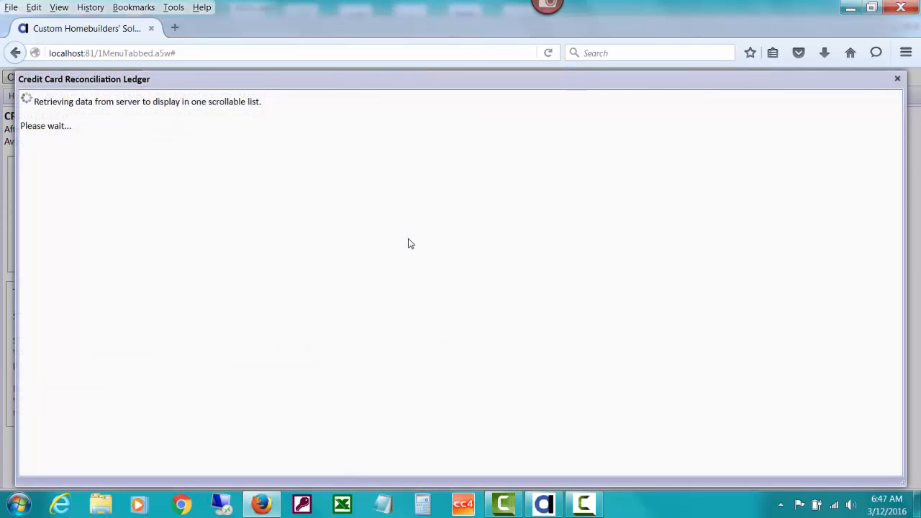